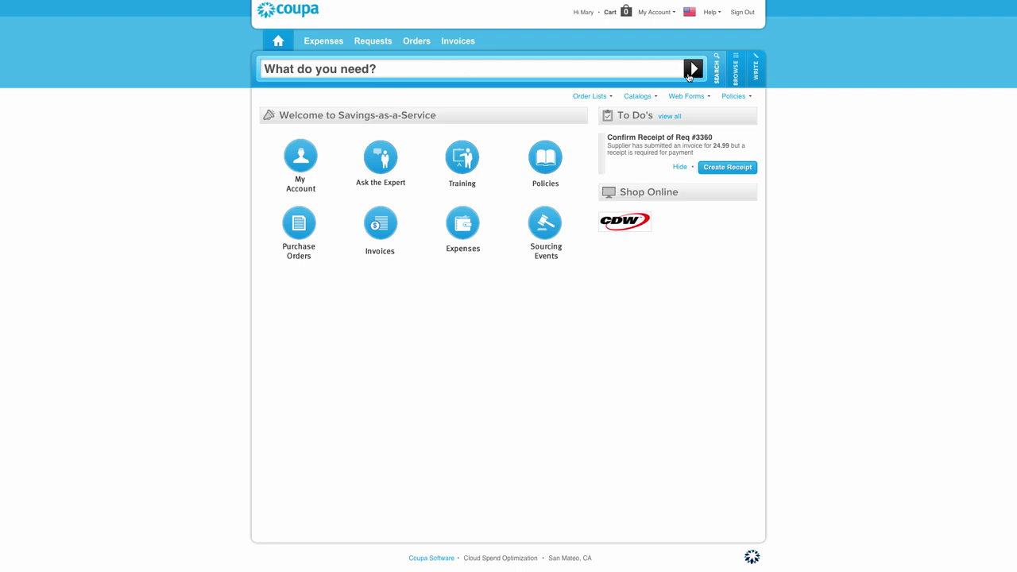
Look through the commodity categories available for browsing and open the freeform item request form
left_click(734, 80)
left_click(306, 70)
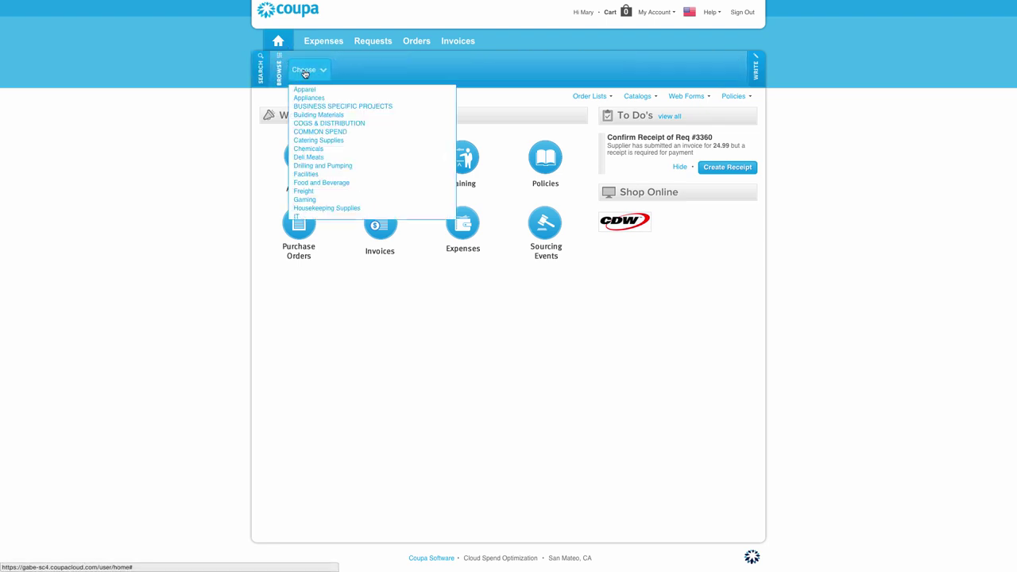
scroll(347, 130, "down", 1)
scroll(346, 130, "down", 4)
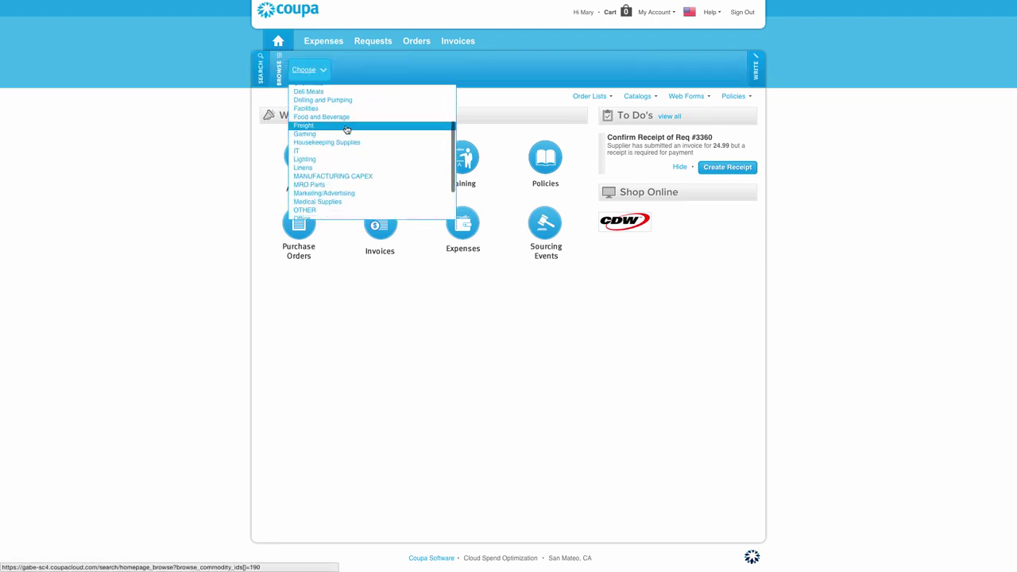
left_click(746, 75)
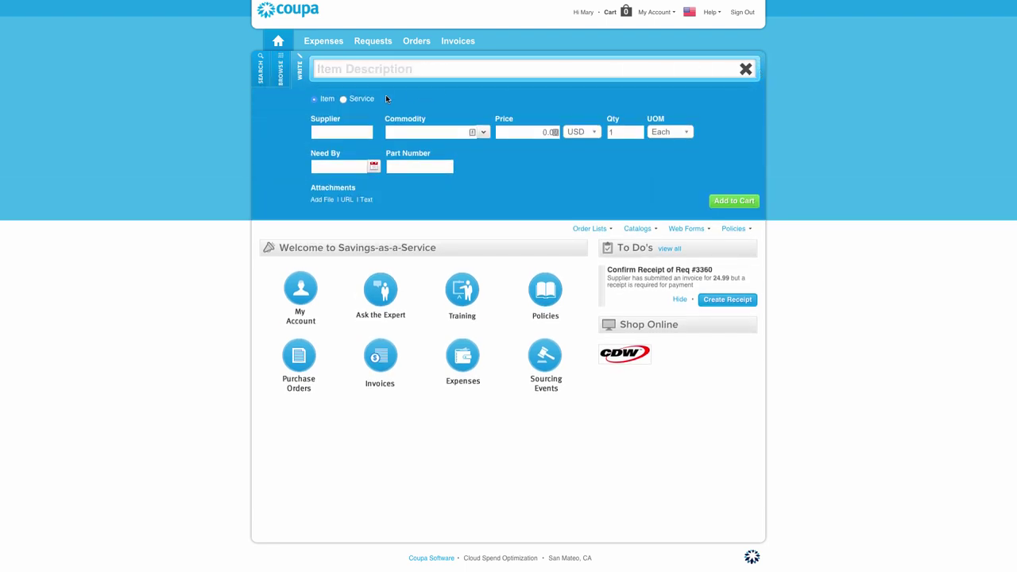
Search the catalog for "laptop" and open a detailed comparison of the HIGH END LAPTOP and the STANDARD LAPTOP
left_click(259, 78)
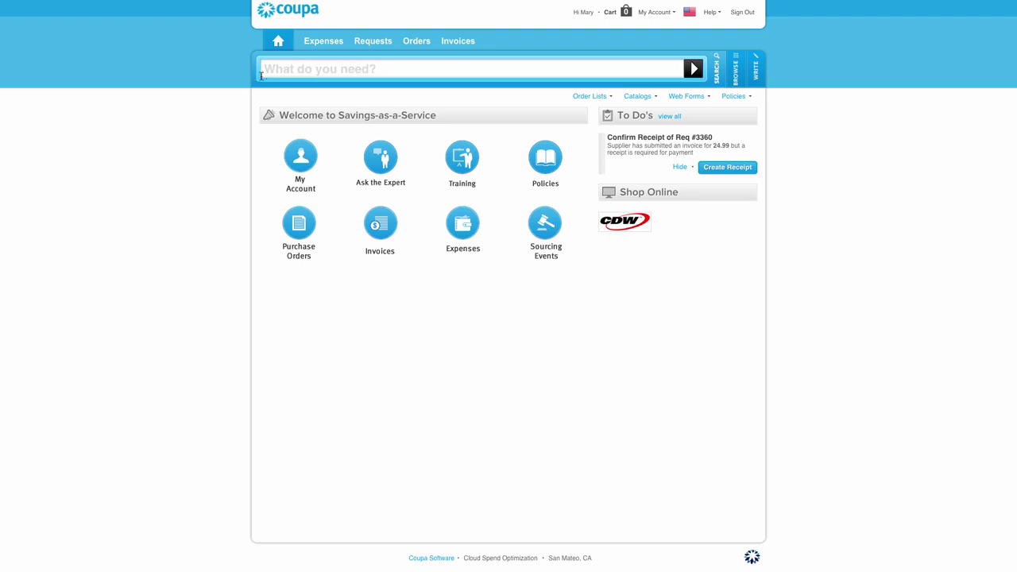
type("laptop")
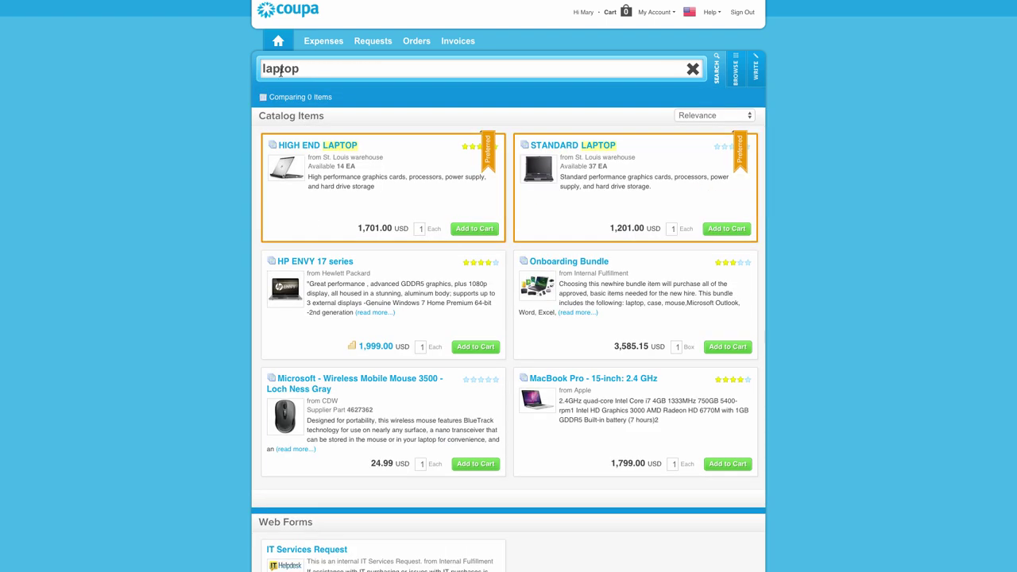
left_click(273, 146)
left_click(524, 215)
left_click(379, 101)
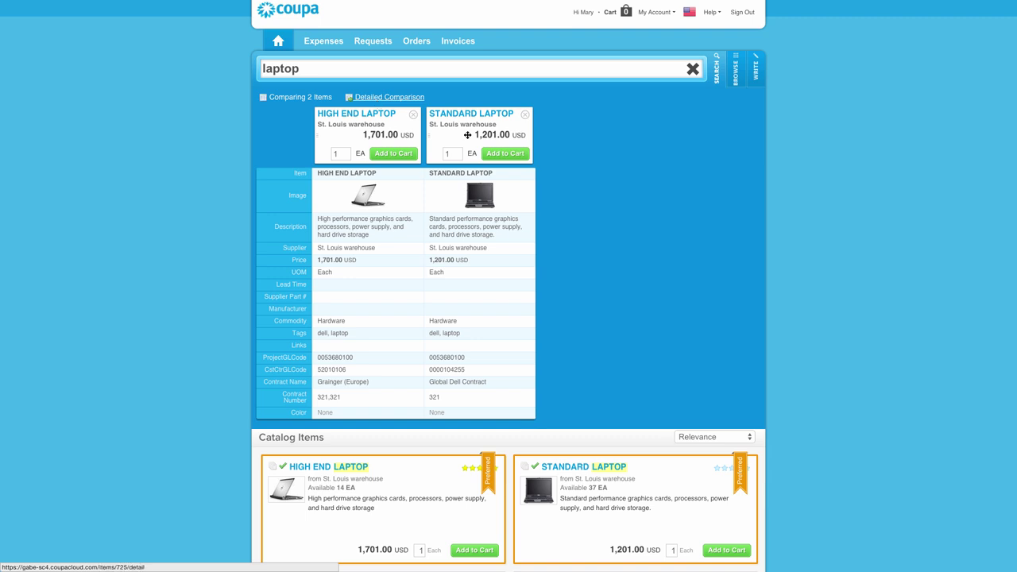
Add one STANDARD LAPTOP to the cart from the comparison and remove both laptops from the comparison
left_click(504, 154)
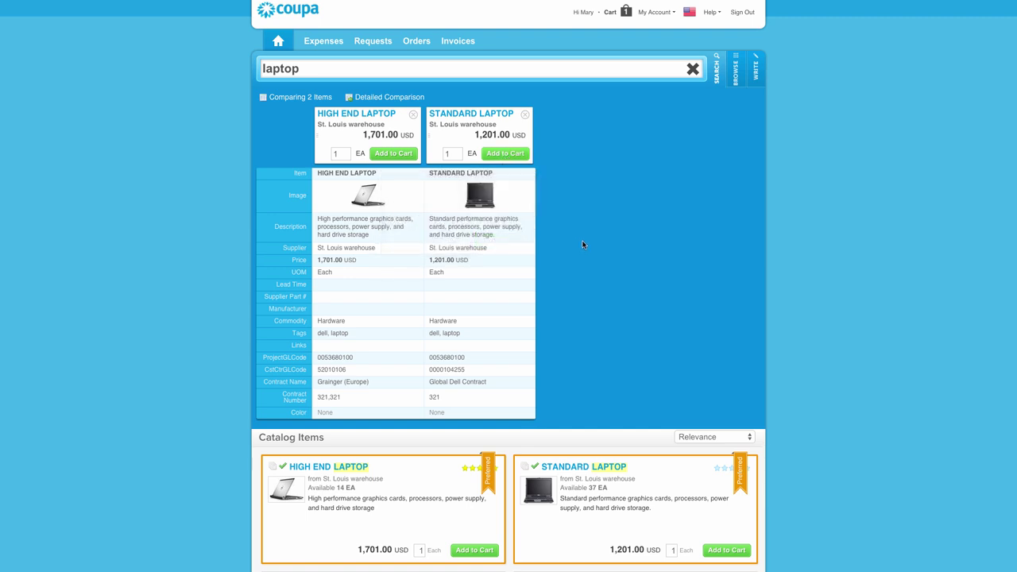
left_click(524, 115)
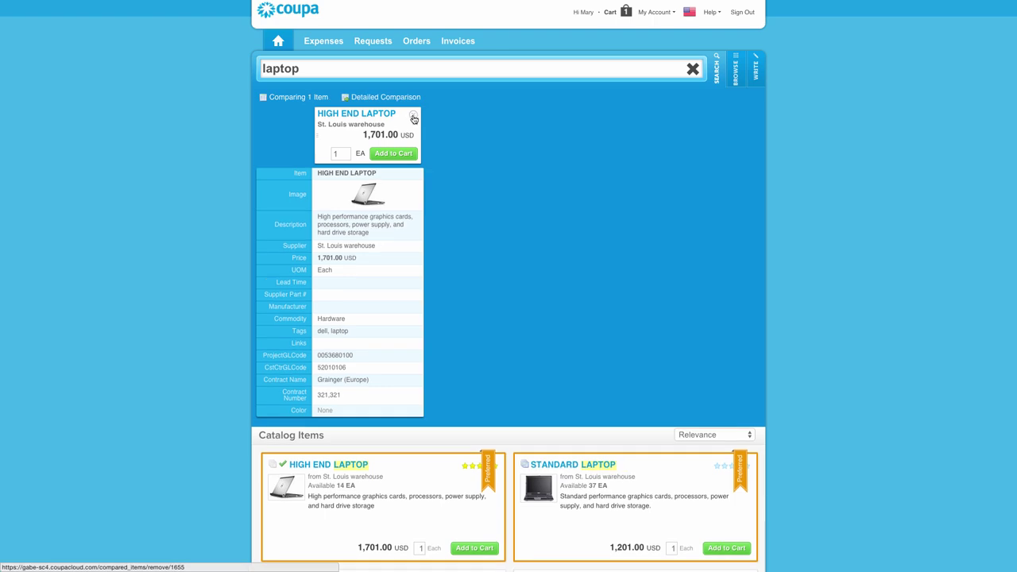
left_click(414, 117)
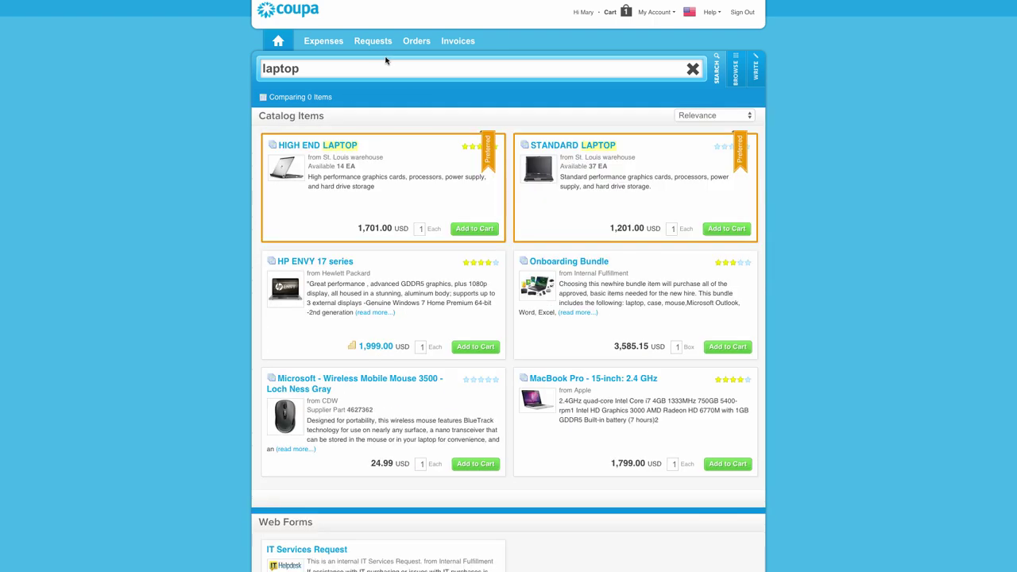
Search the catalog for "java" and review the order form for 100 hours of Sr. Systems Analyst - Java, without saving it
left_click_drag(383, 64, 216, 66)
type("java")
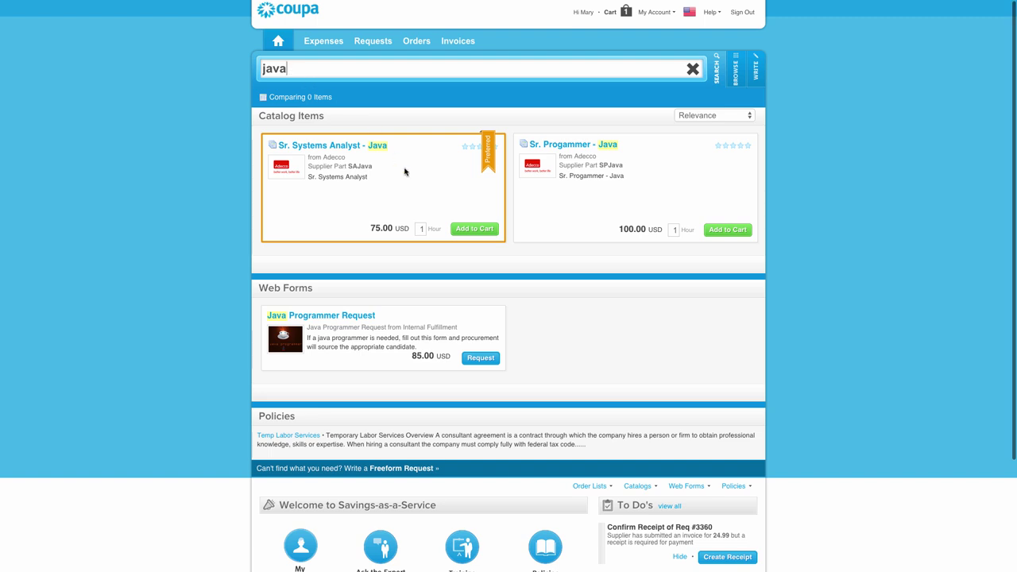
left_click(425, 230)
type("00")
left_click(466, 231)
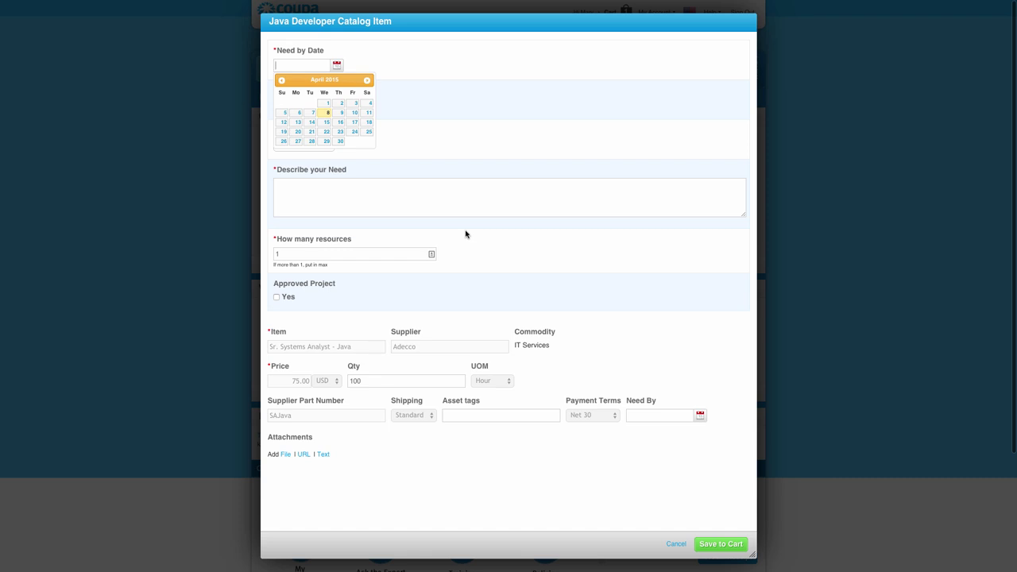
left_click(466, 234)
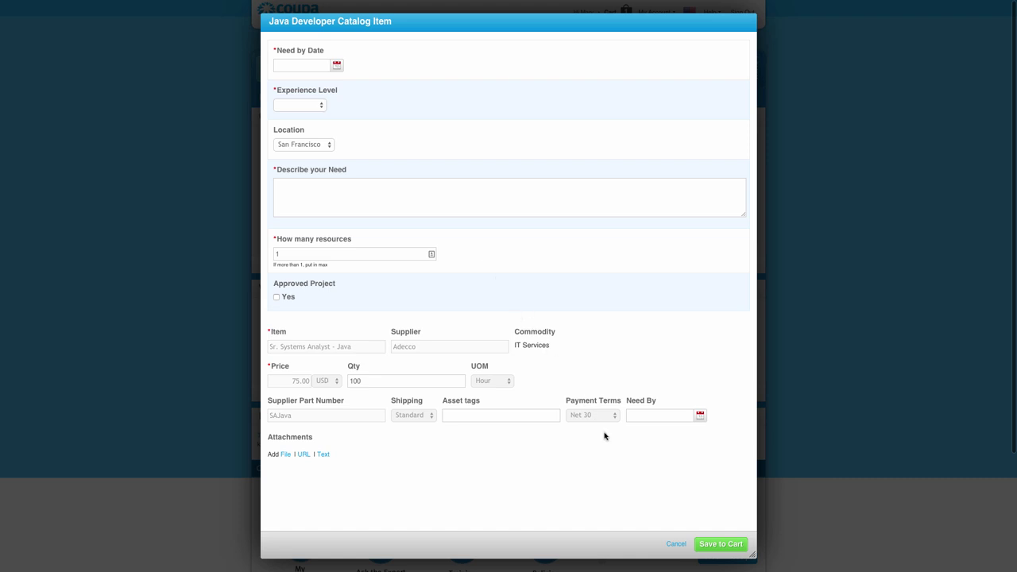
left_click(678, 545)
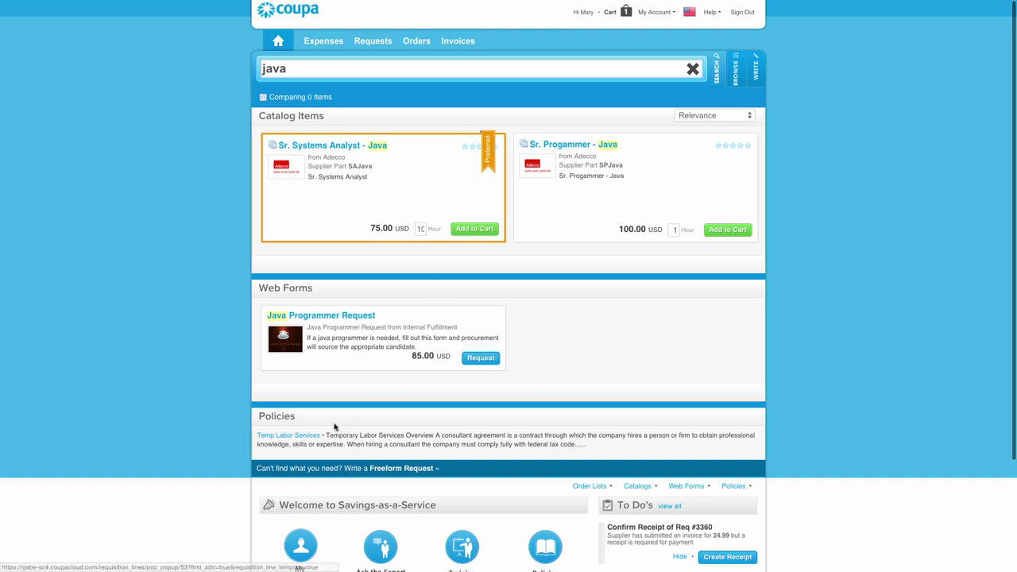
Read the Temp Labor Services policy from the search results, close it and clear the search
left_click(306, 439)
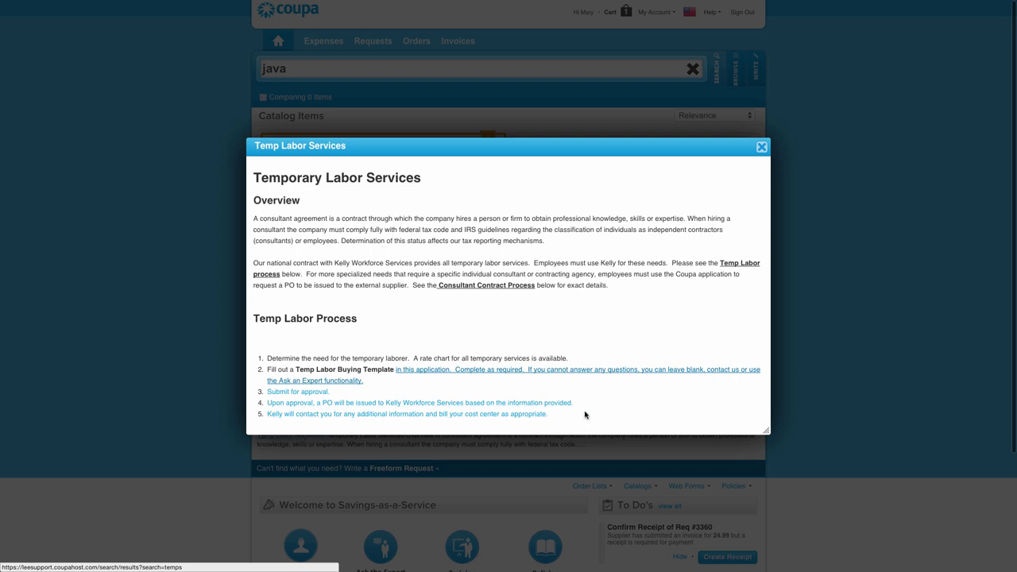
left_click(762, 148)
left_click(692, 70)
Search for "plant maintenance" and read the Plant Maintenance policy
type("plant ")
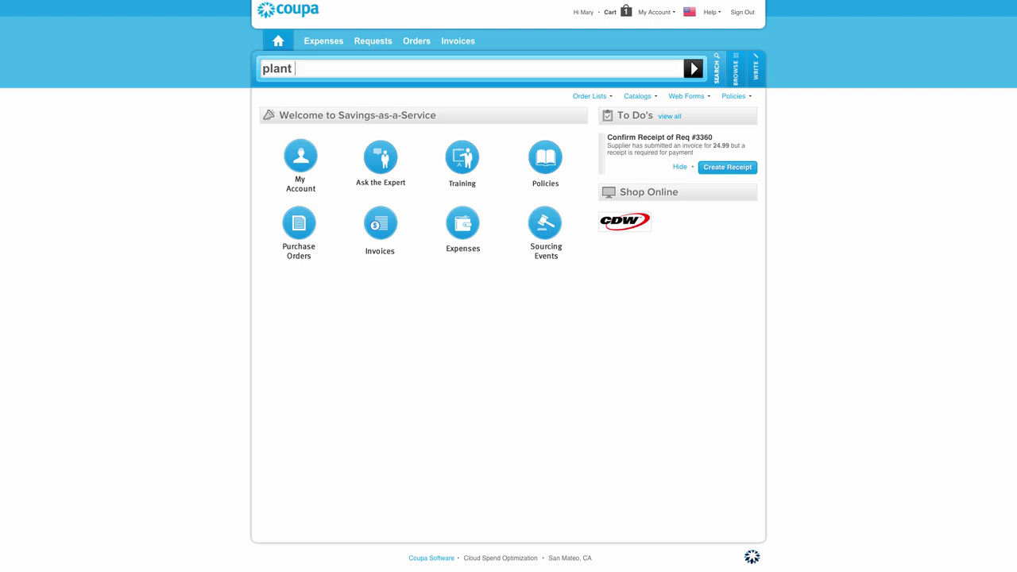
type("maintenance")
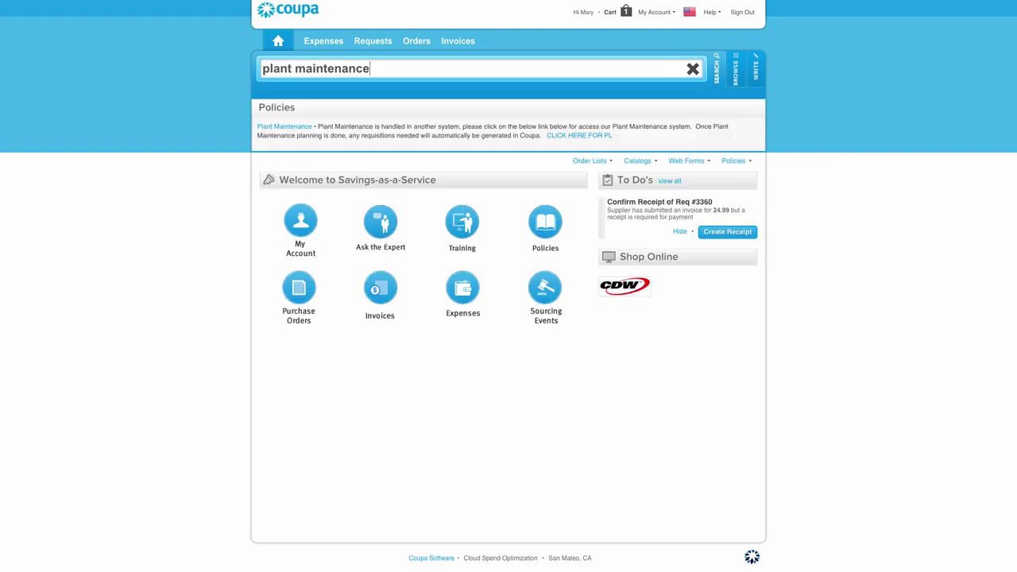
left_click(274, 129)
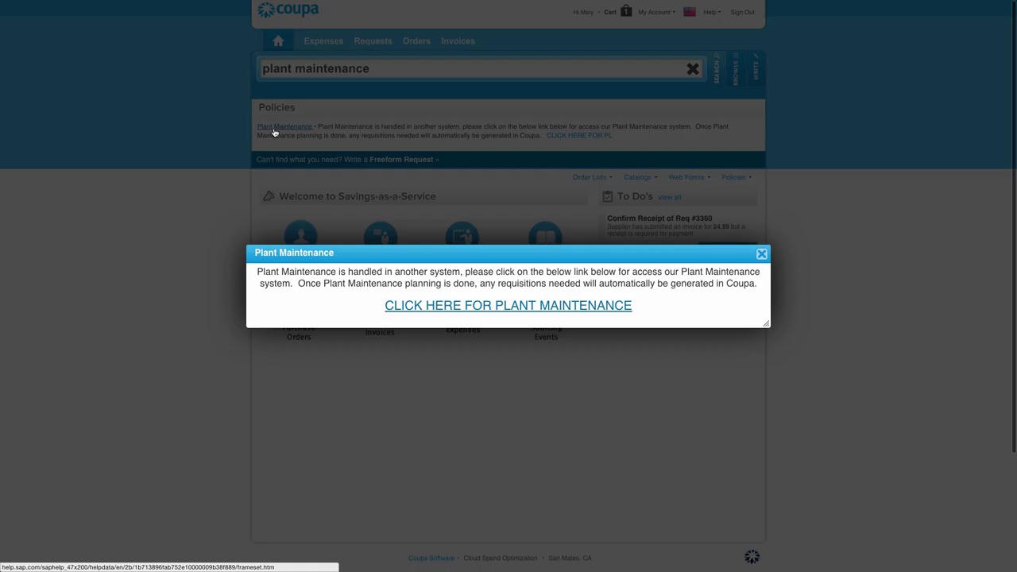
left_click(761, 254)
Search for "request help" to view the matching web forms, and clear the search
left_click(692, 69)
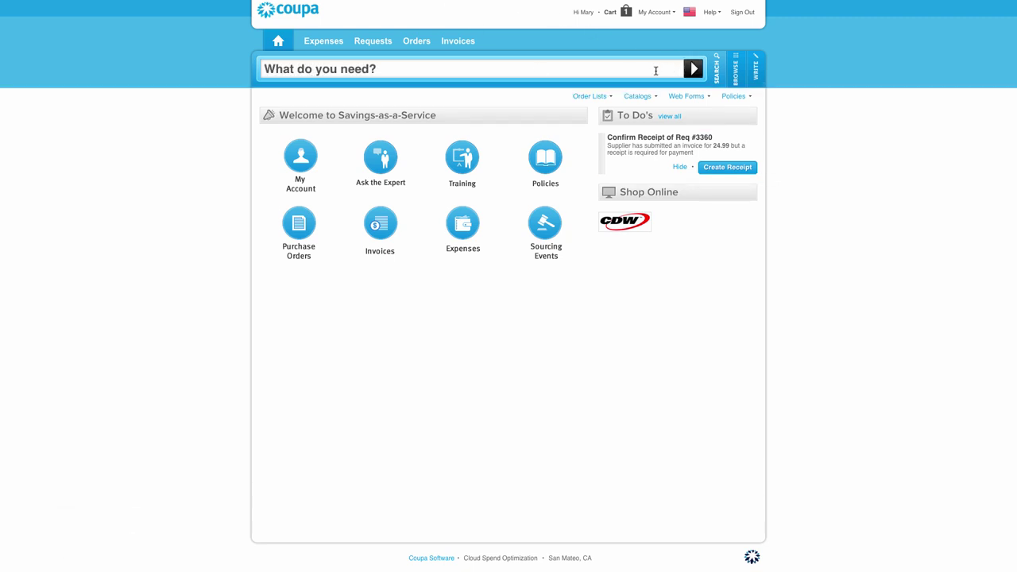
type("request help")
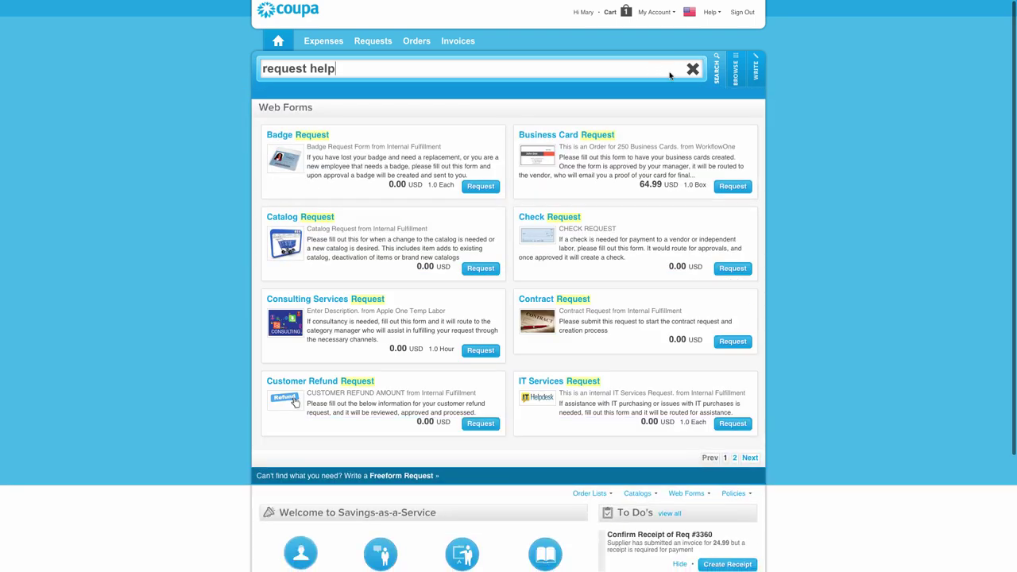
left_click(693, 70)
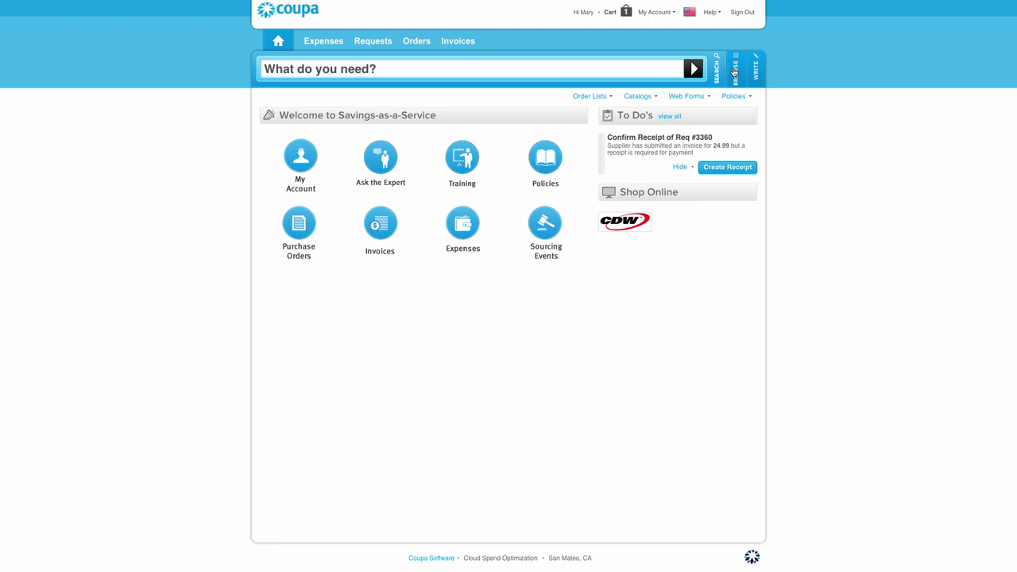
Browse the catalog by commodity from IT through Telecom to Office Phones
left_click(735, 69)
left_click(315, 71)
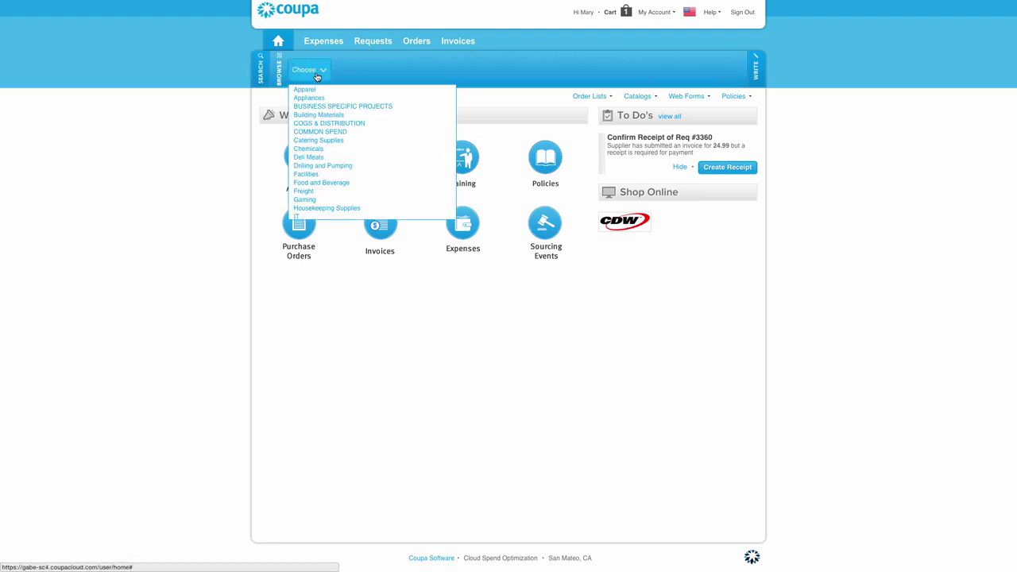
left_click(334, 217)
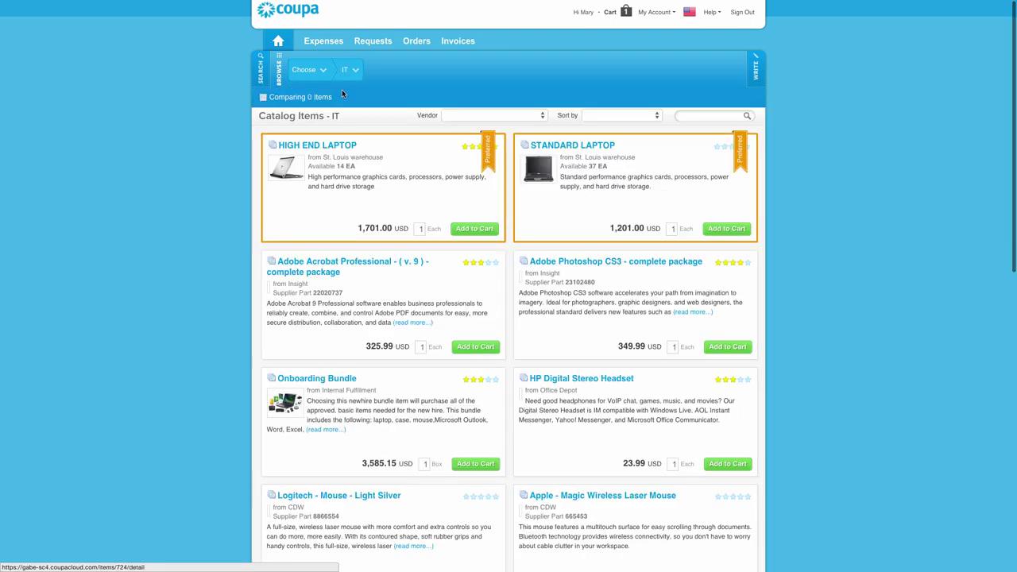
left_click(355, 71)
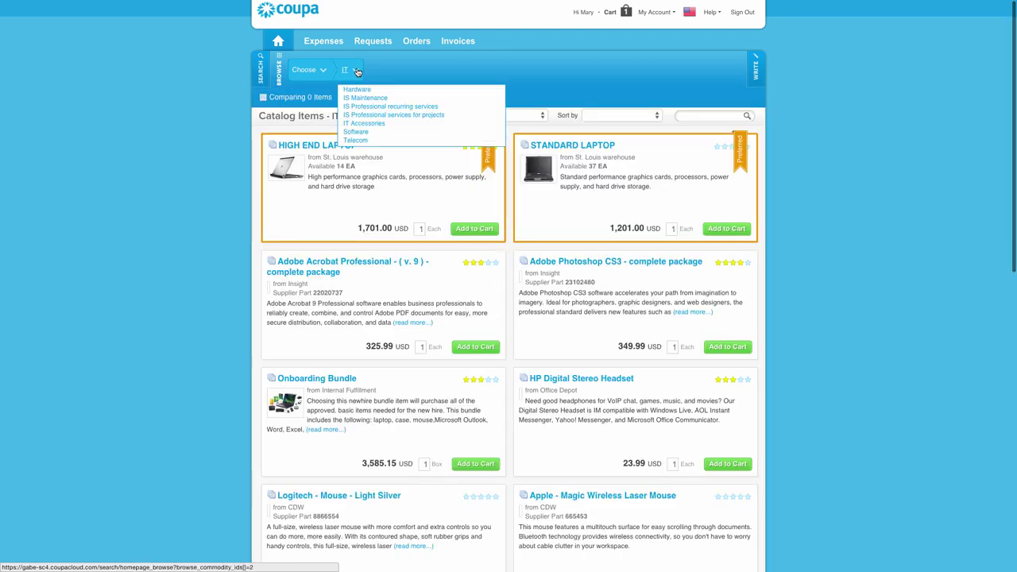
left_click(362, 142)
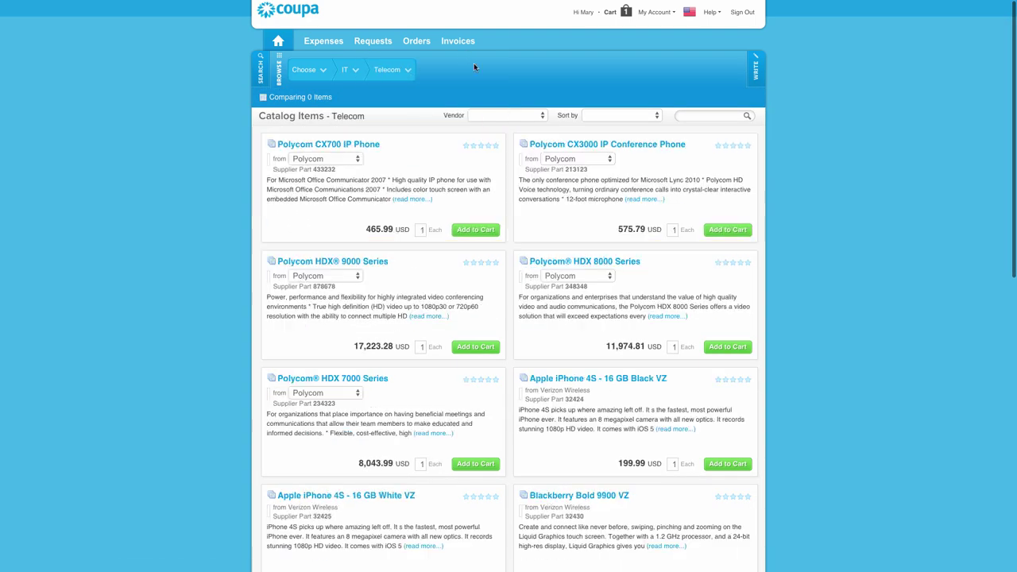
left_click(408, 72)
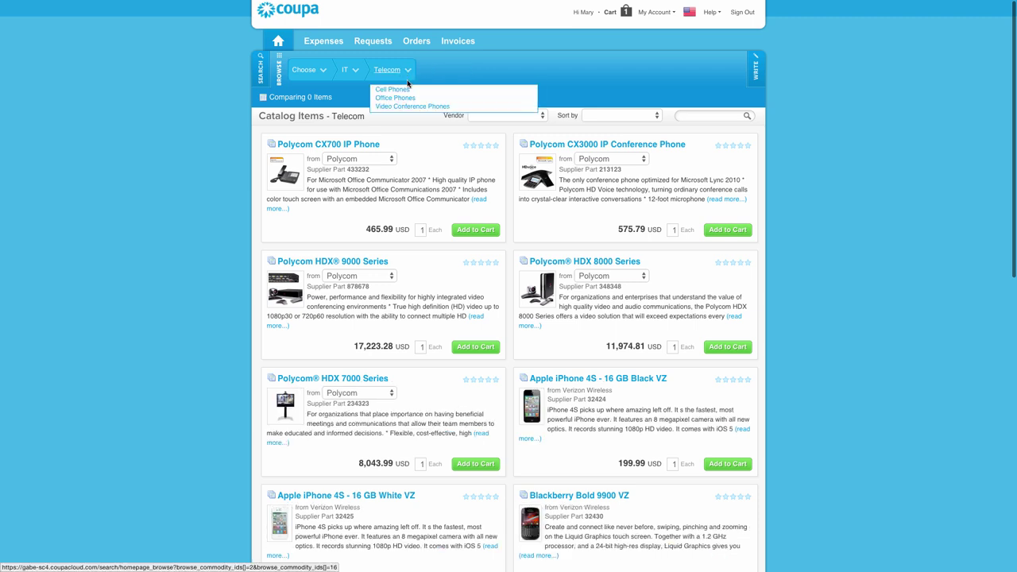
left_click(394, 97)
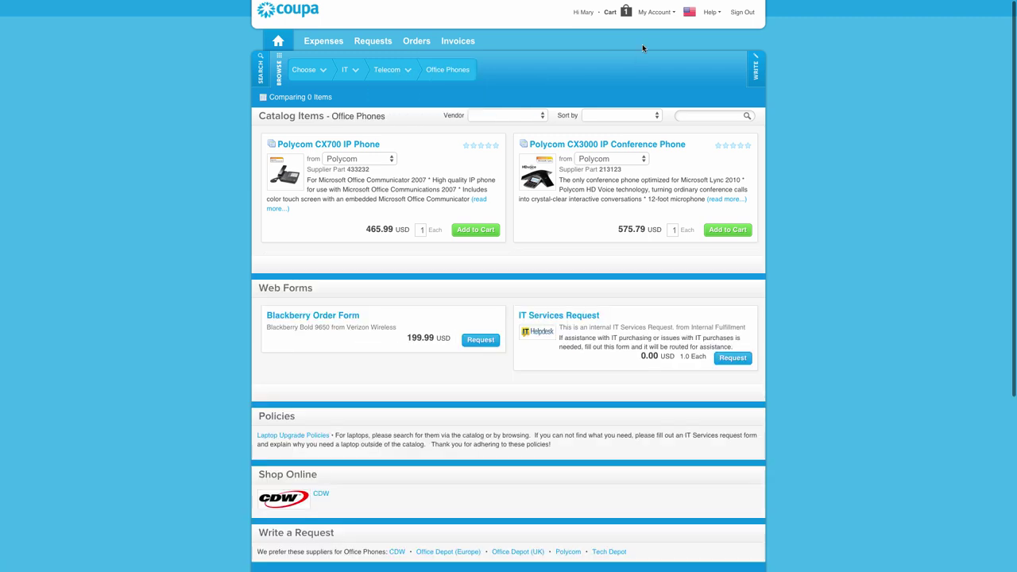
Review the cart with the STANDARD LAPTOP, submit it for approval and return to the home page's catalog search
left_click(625, 12)
left_click(625, 91)
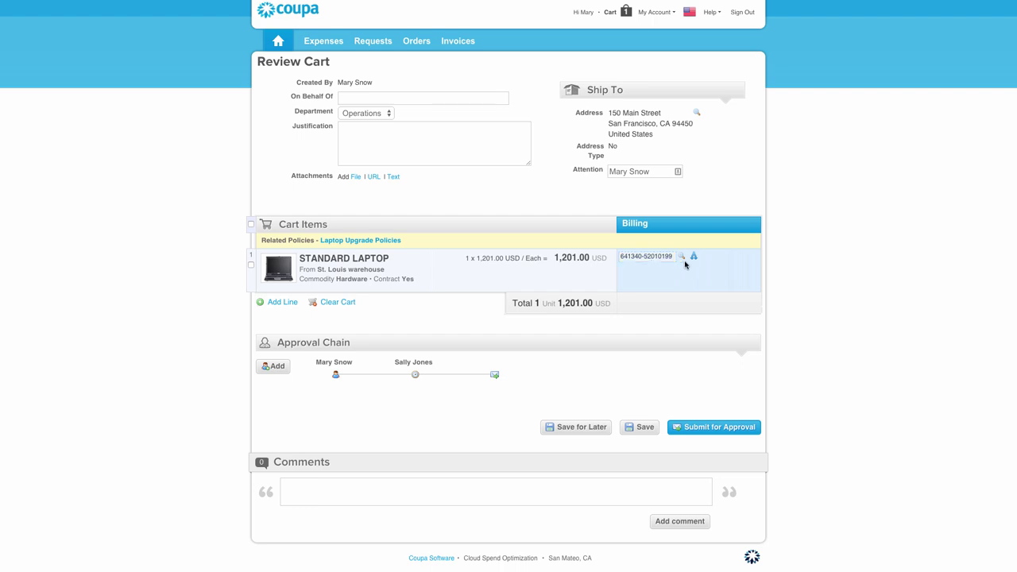
left_click(697, 429)
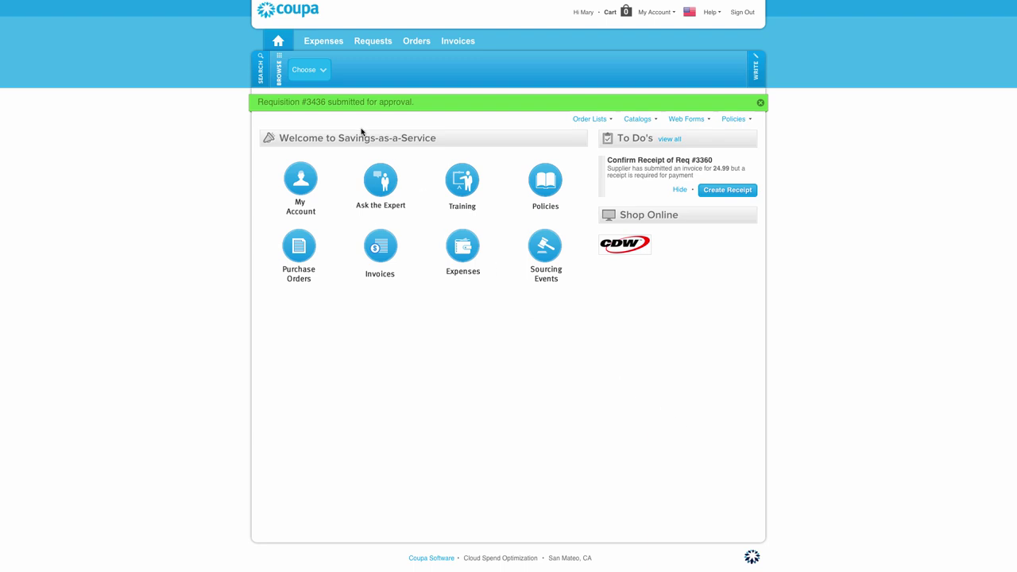
left_click(260, 72)
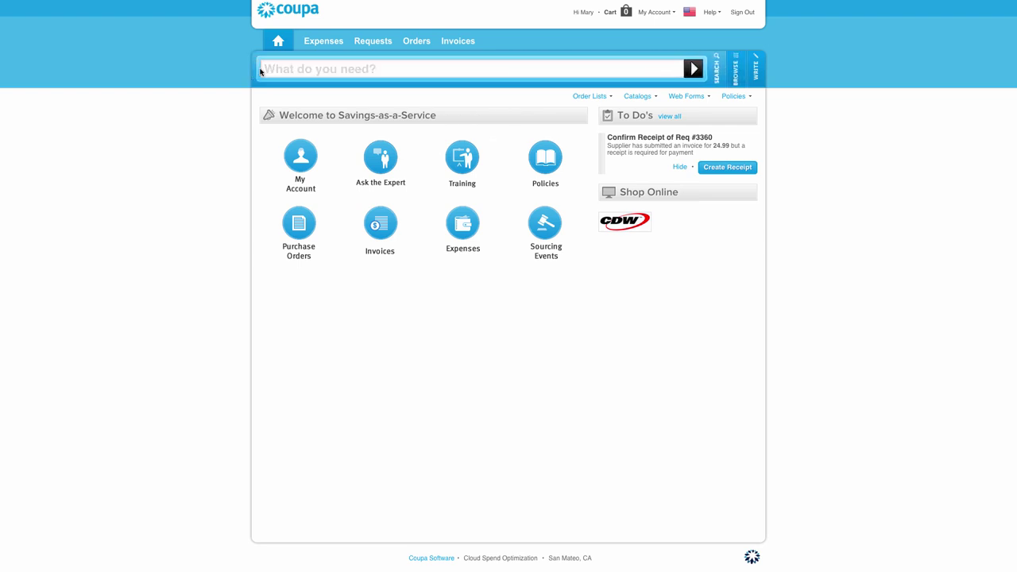